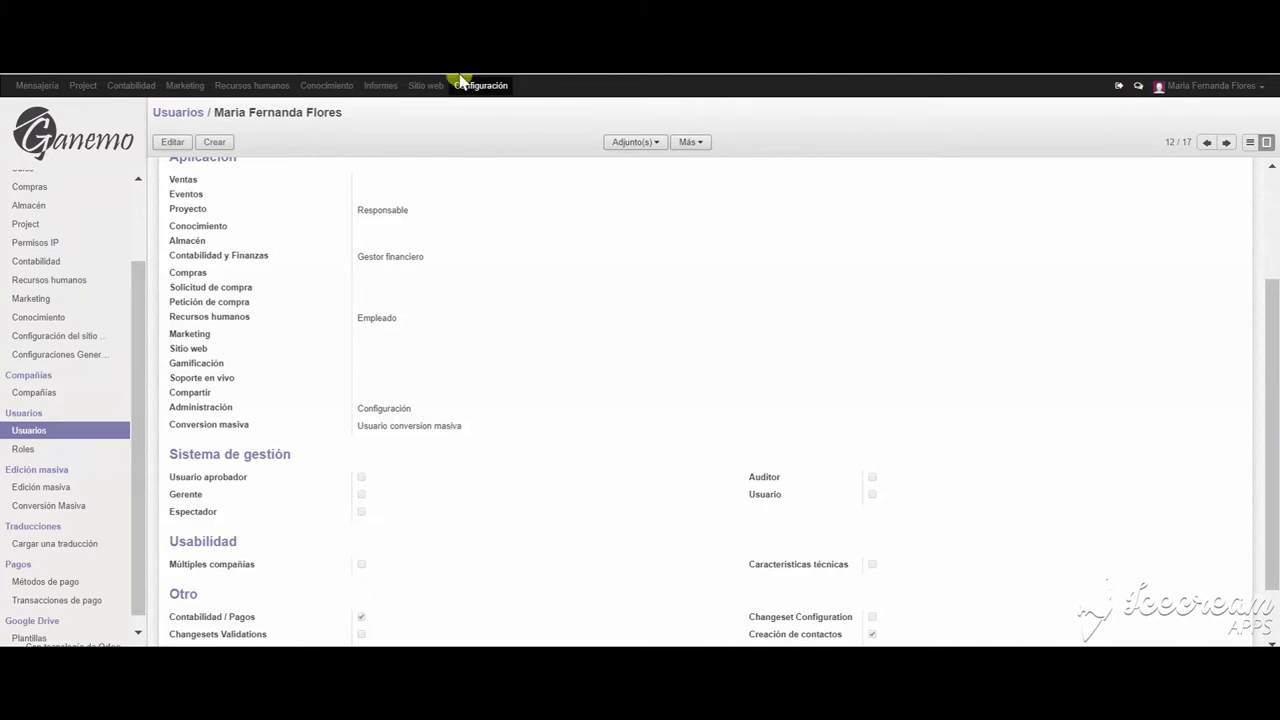
drag(455, 78, 592, 104)
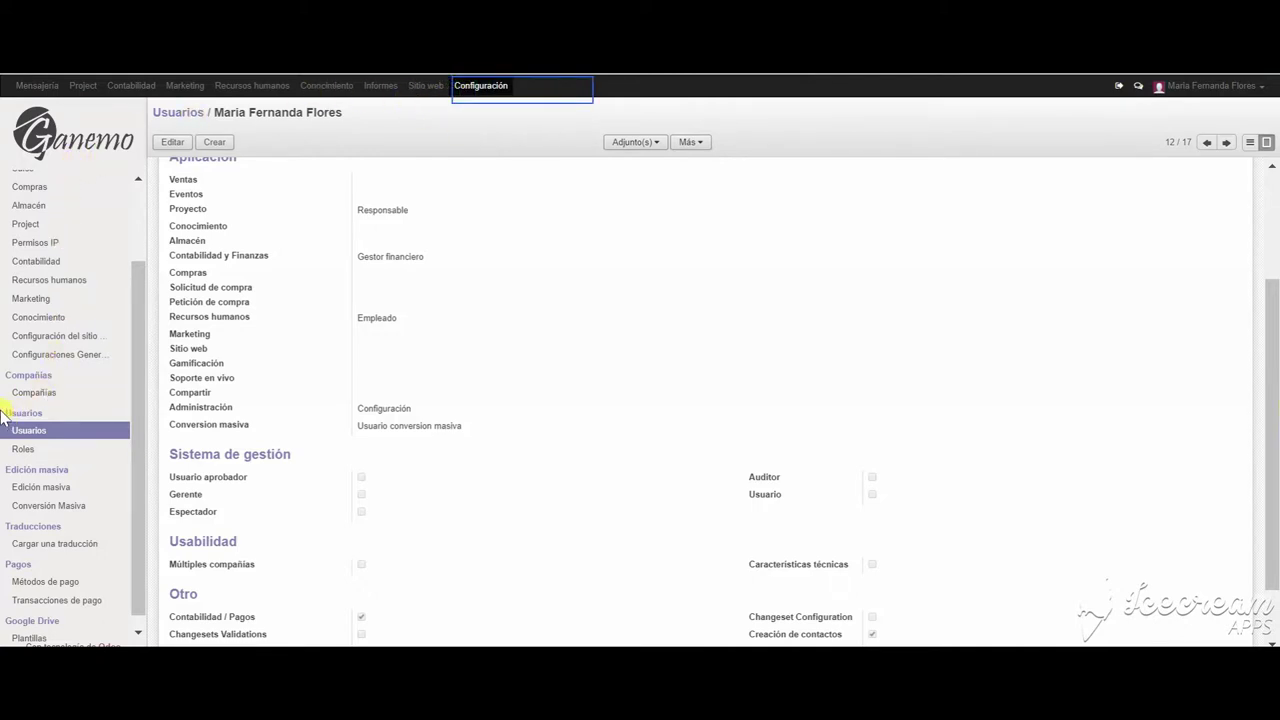
drag(1, 408, 83, 420)
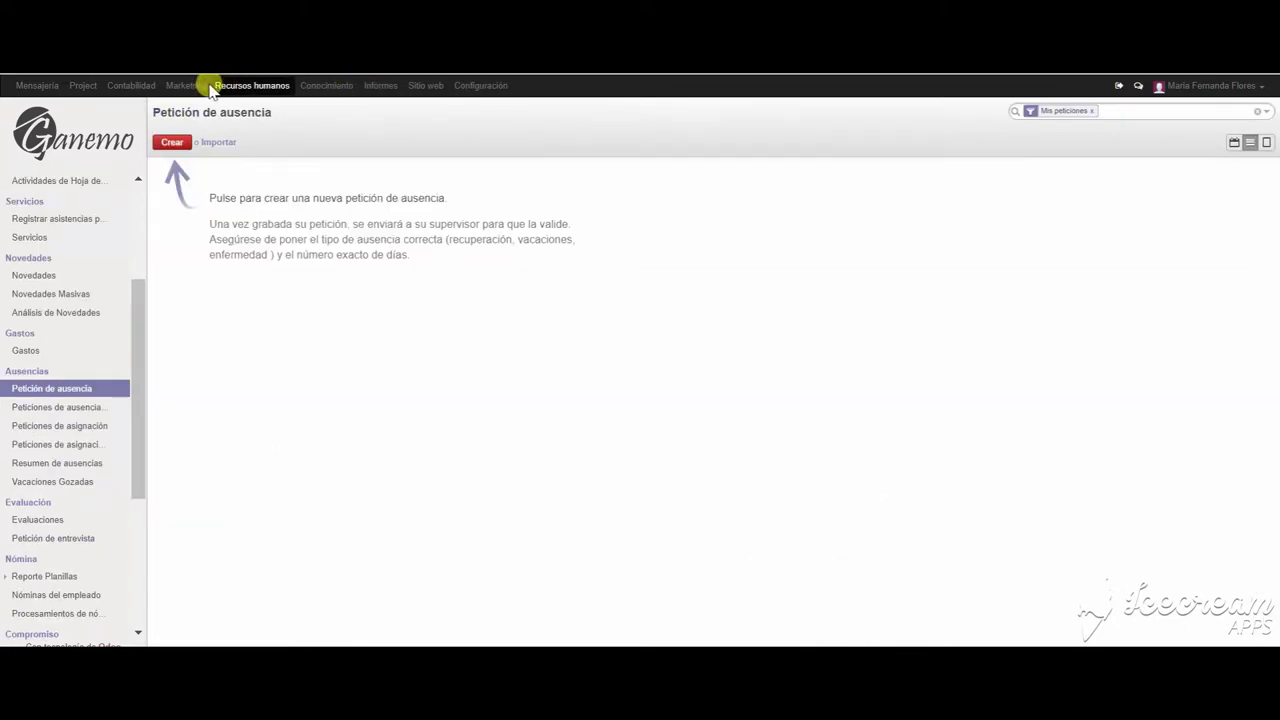
click(258, 88)
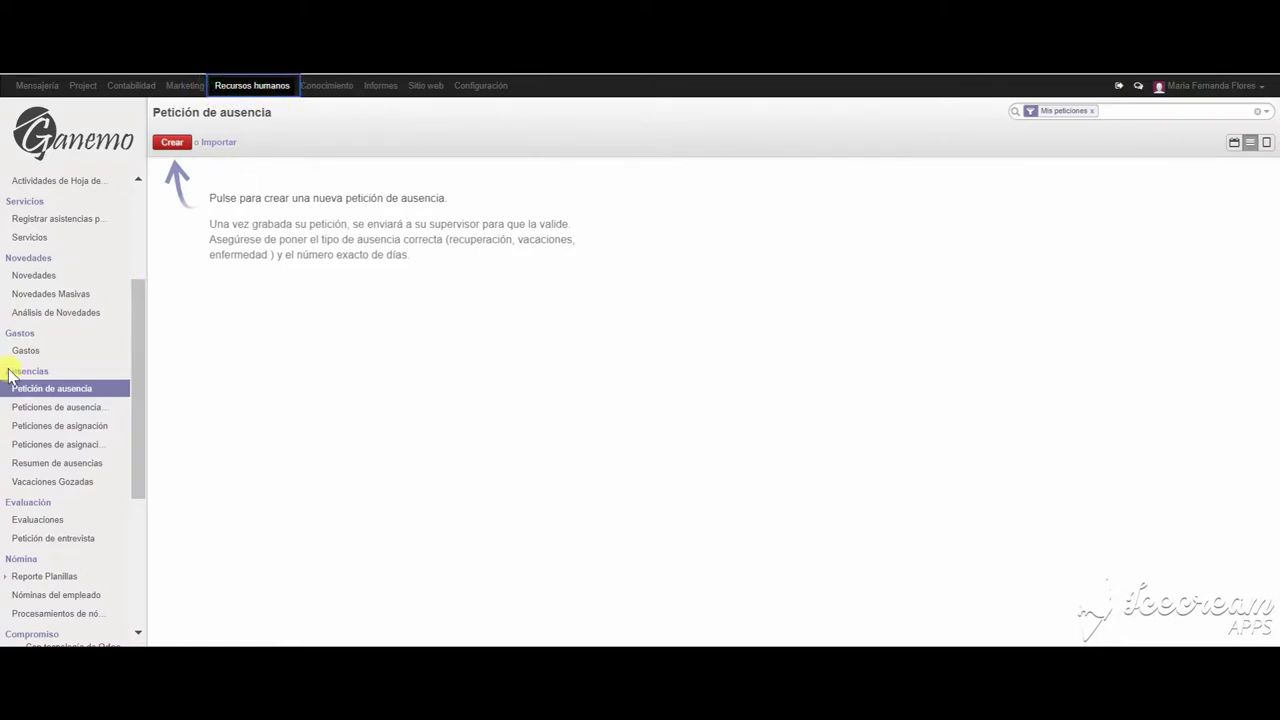
click(86, 371)
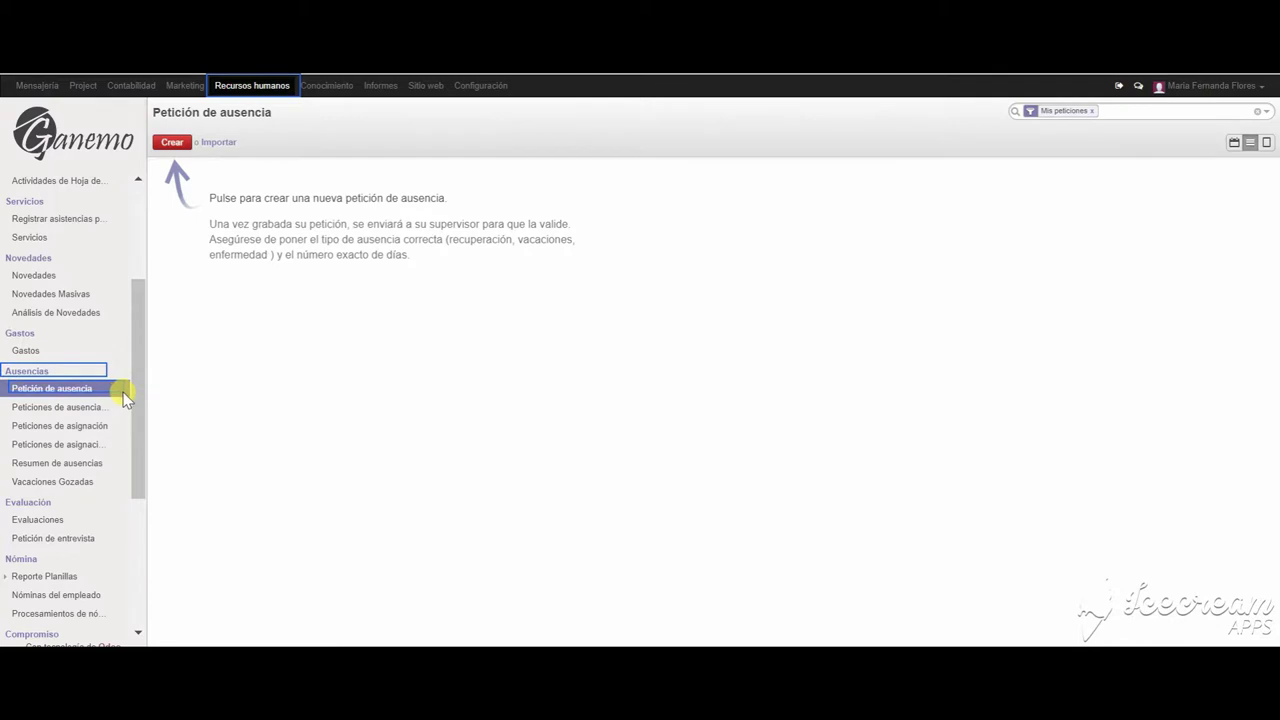
Create a new absence request with the description "Actividad Familiar".
click(182, 147)
click(170, 143)
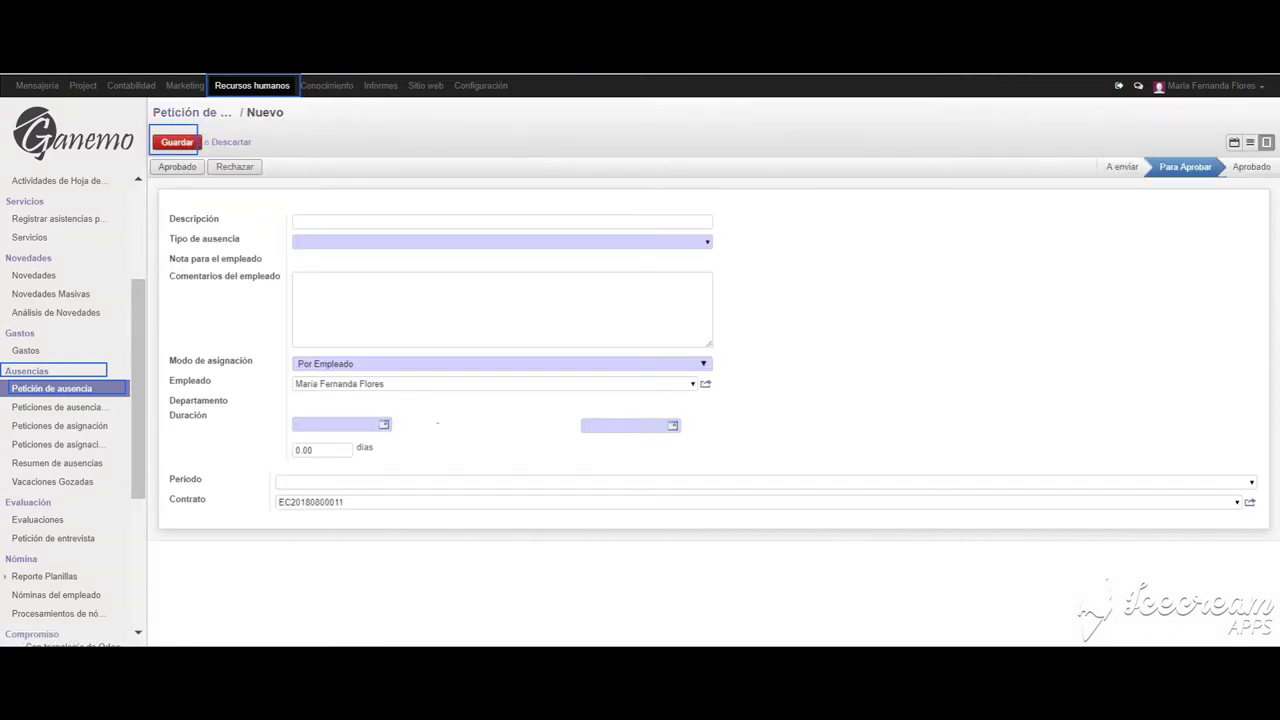
click(335, 220)
text(Actividad Familiar)
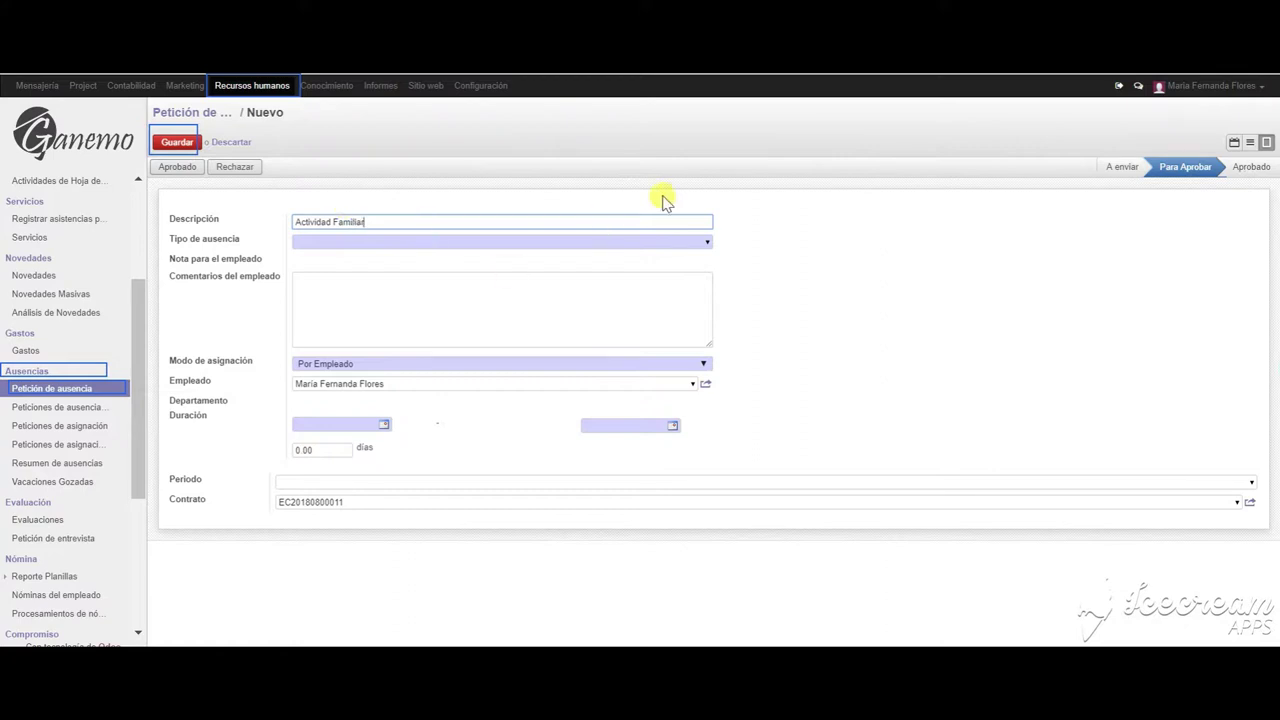
click(718, 108)
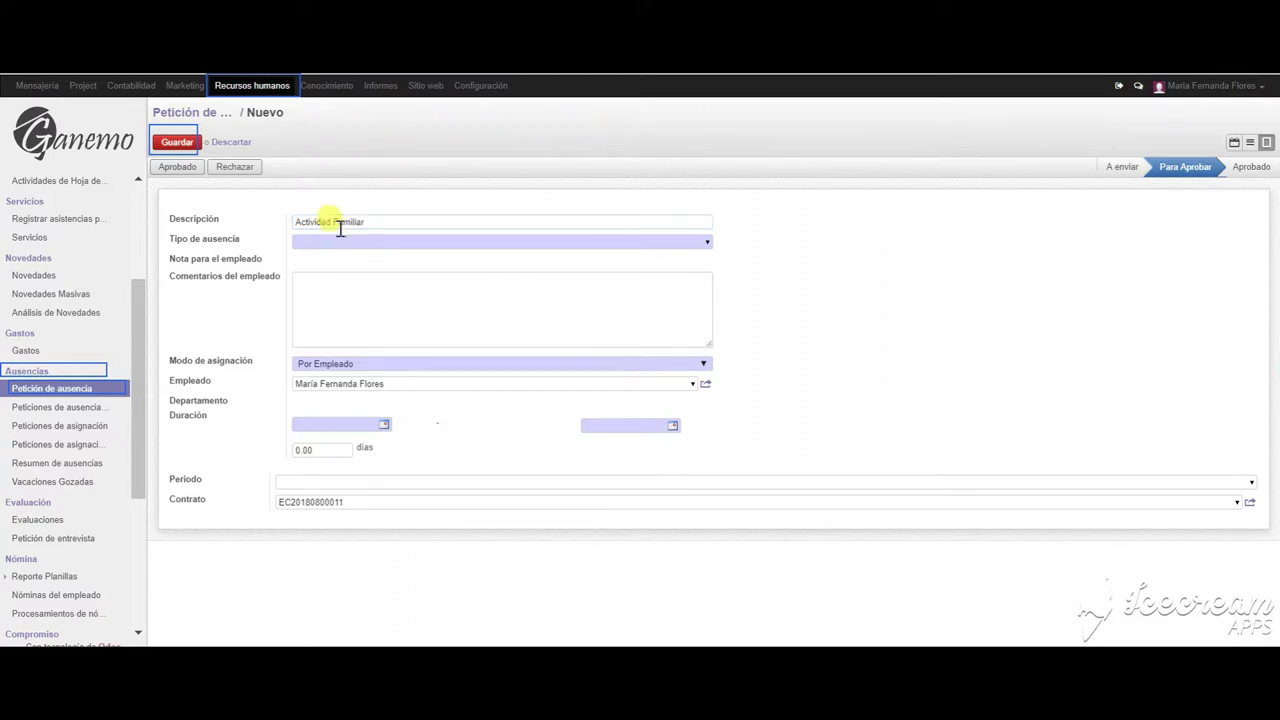
Set the absence type to "S.P. PERMISO O LICENCIA CONCEDIDOS POR EL EMPLEADOR SIN GOCE DE" from the full list of types.
click(707, 242)
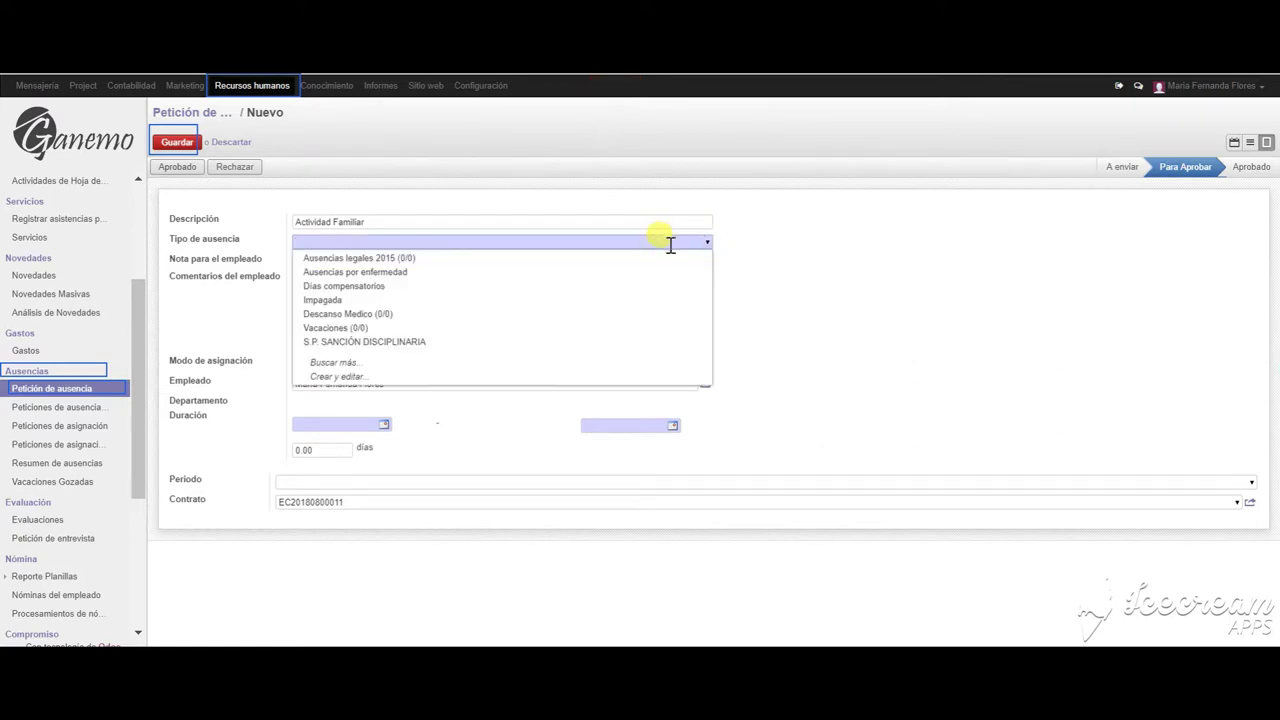
click(464, 364)
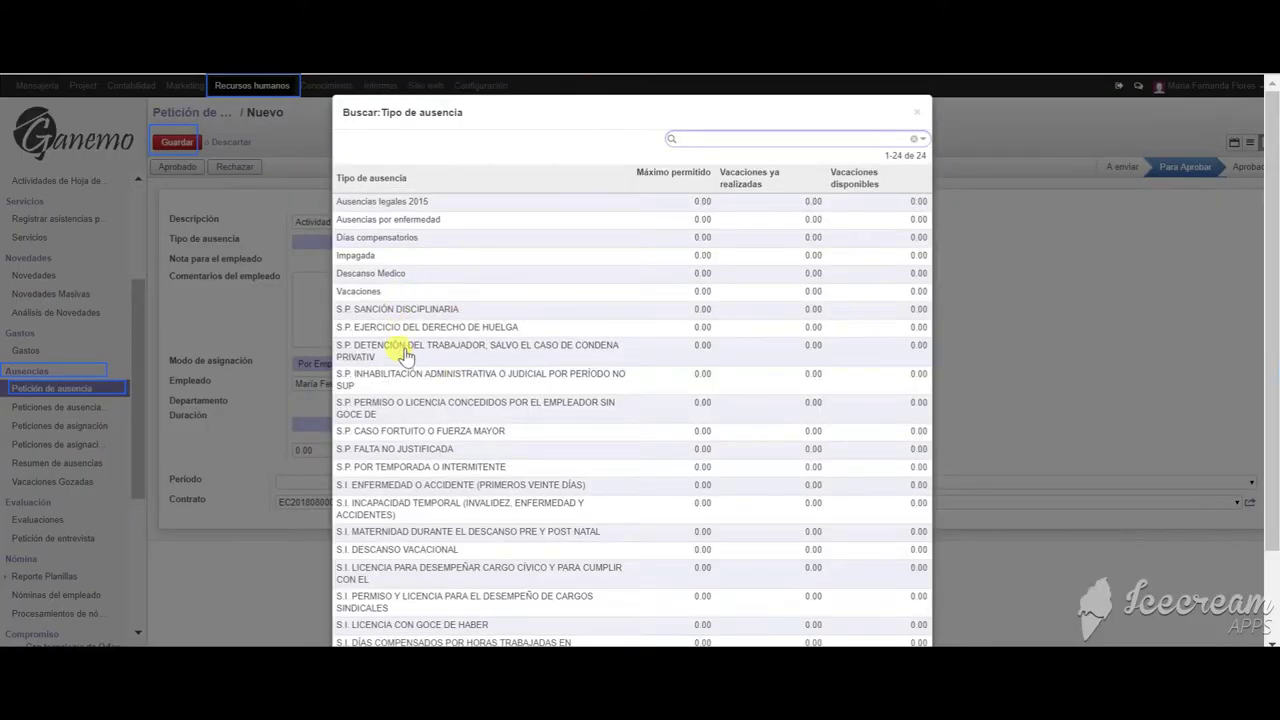
scroll(405, 365, down, 2)
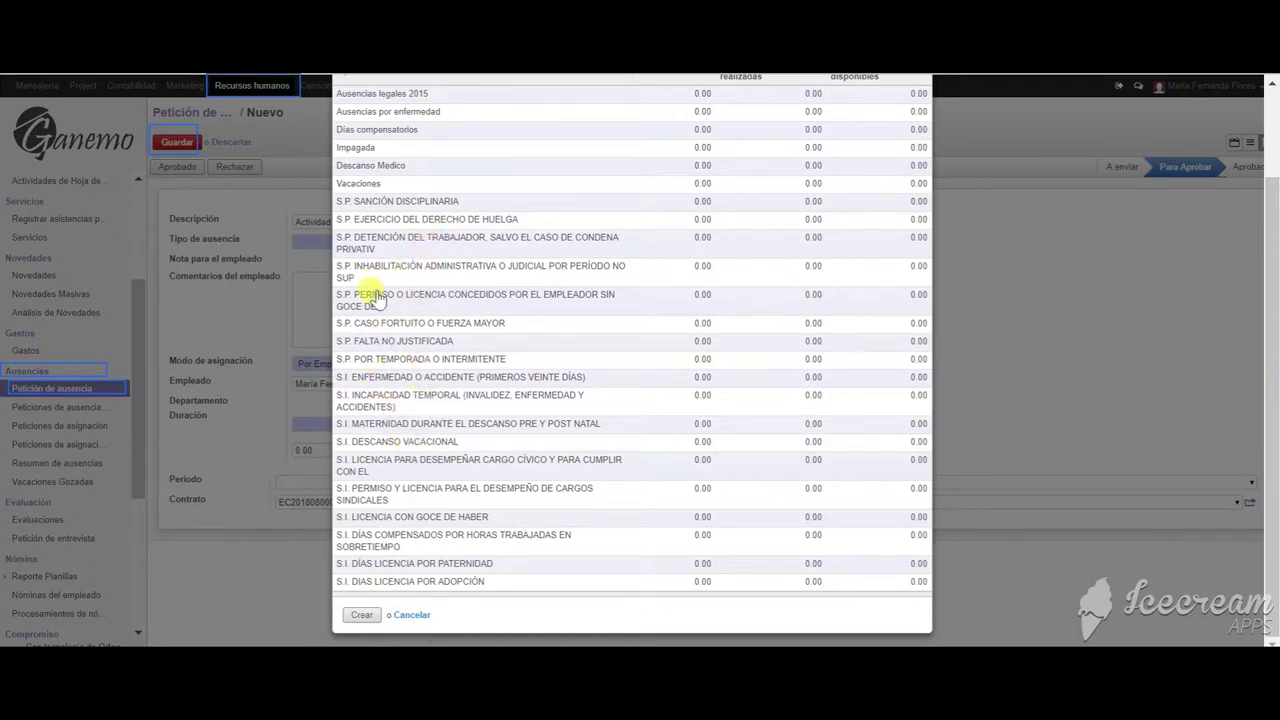
click(480, 298)
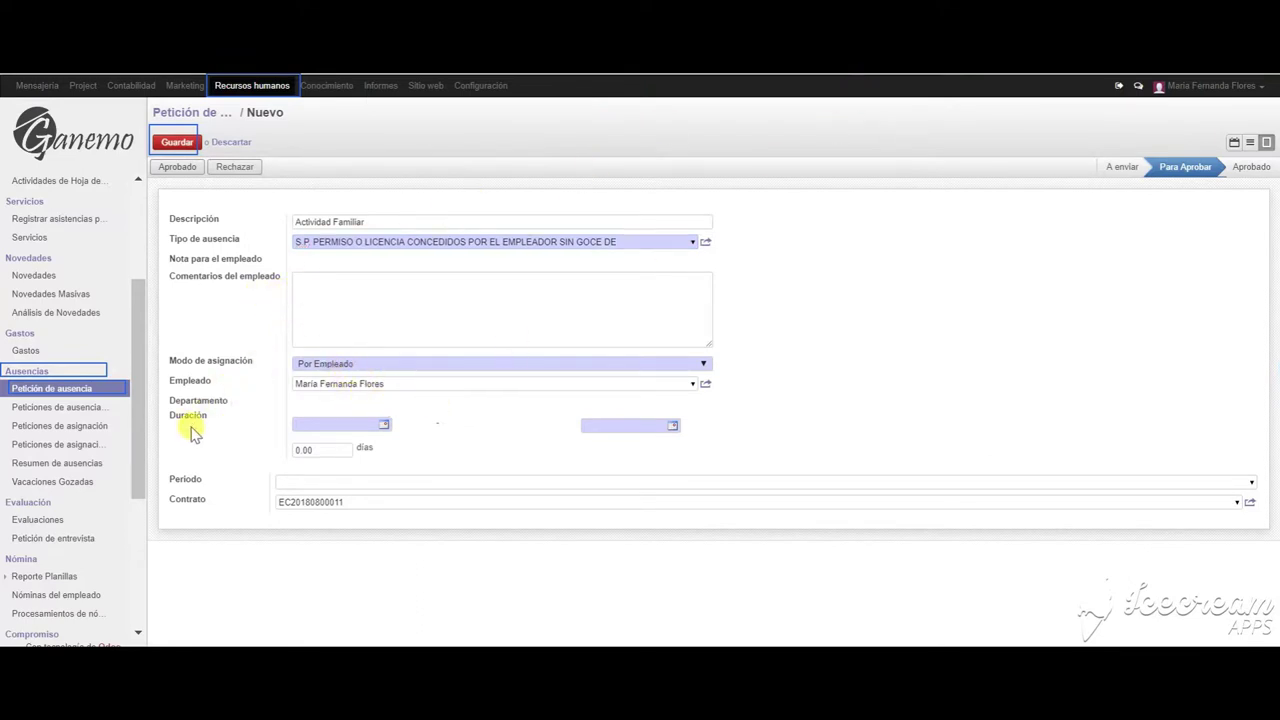
Set the absence duration from 23/11/2018 9:00:00 to 23/11/2018 17:00:00.
click(384, 427)
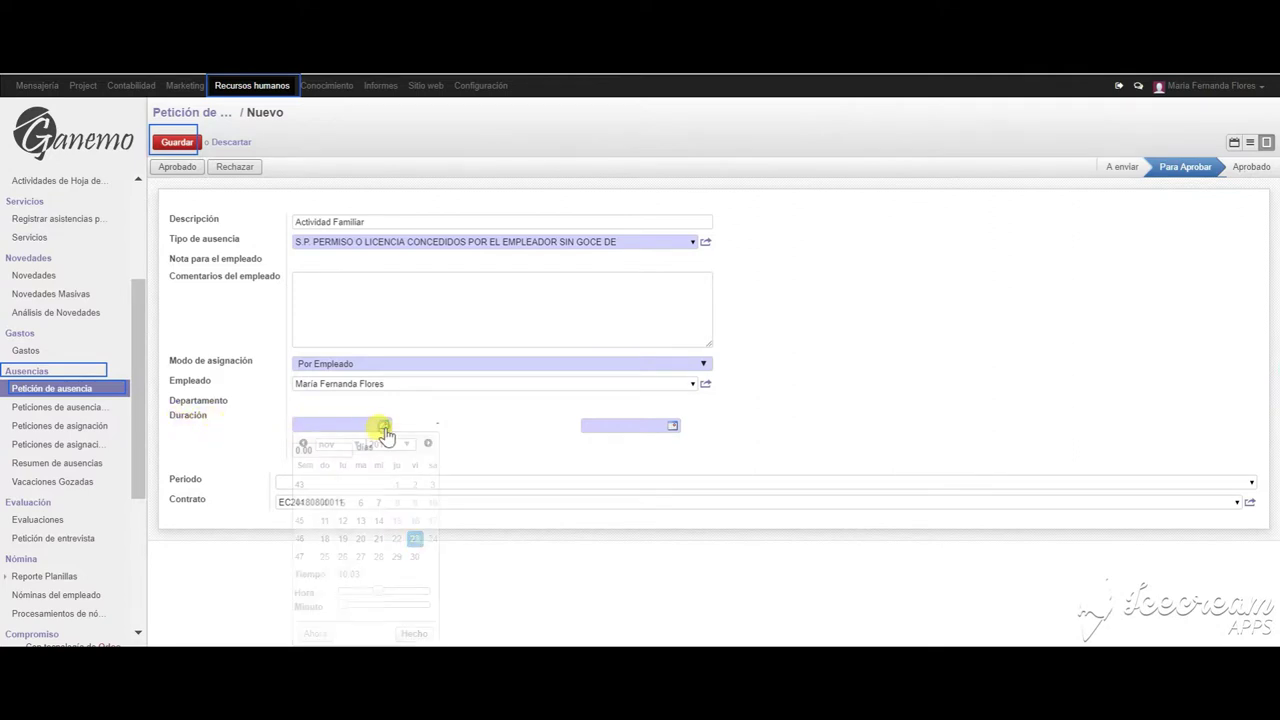
click(415, 542)
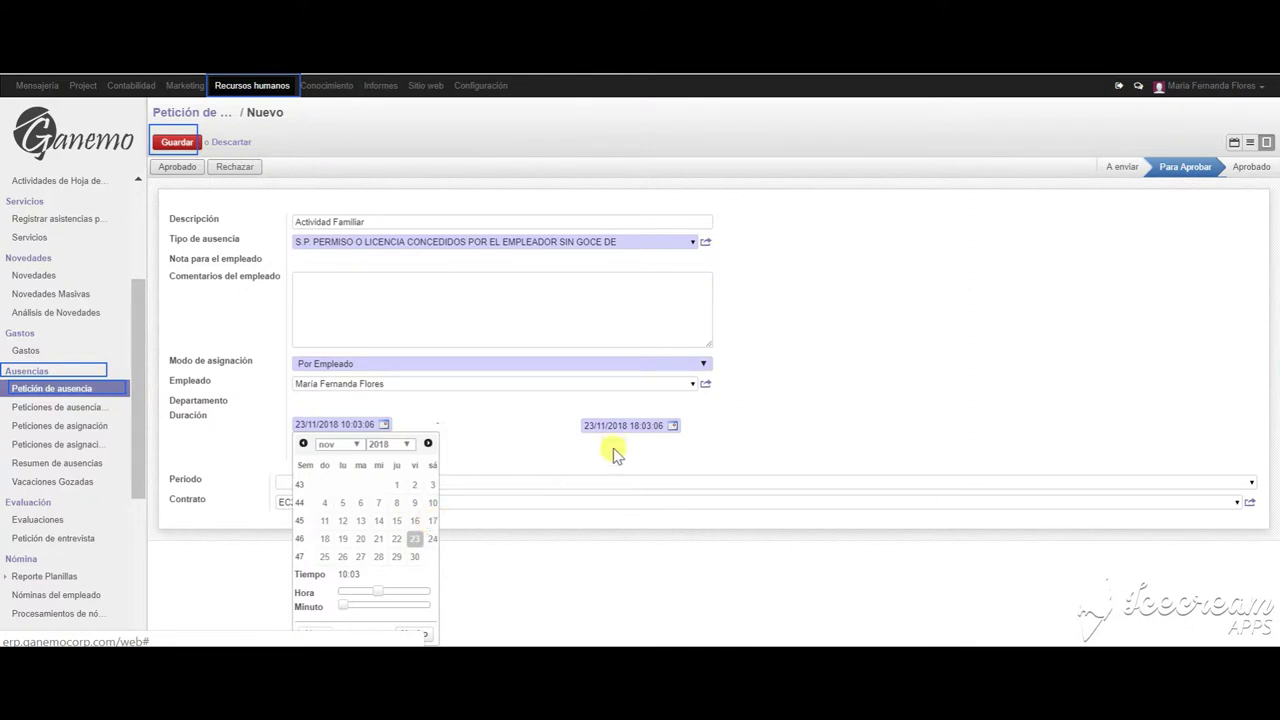
click(662, 438)
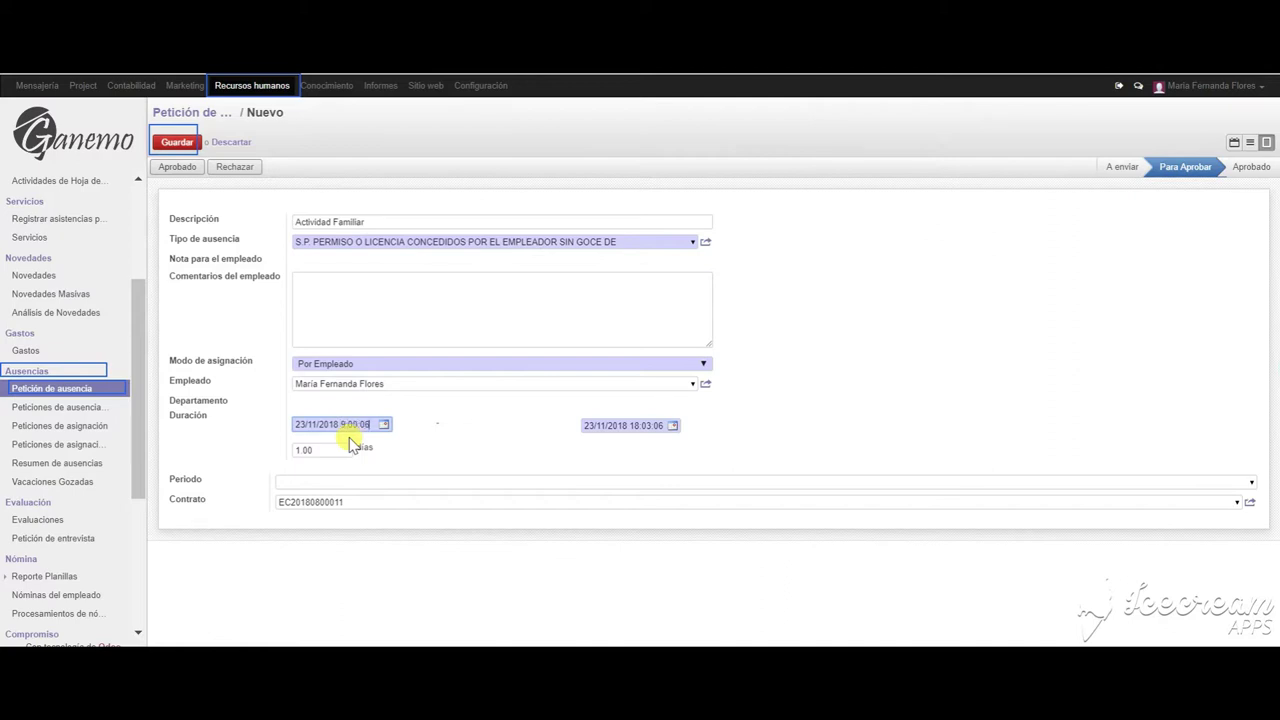
click(640, 425)
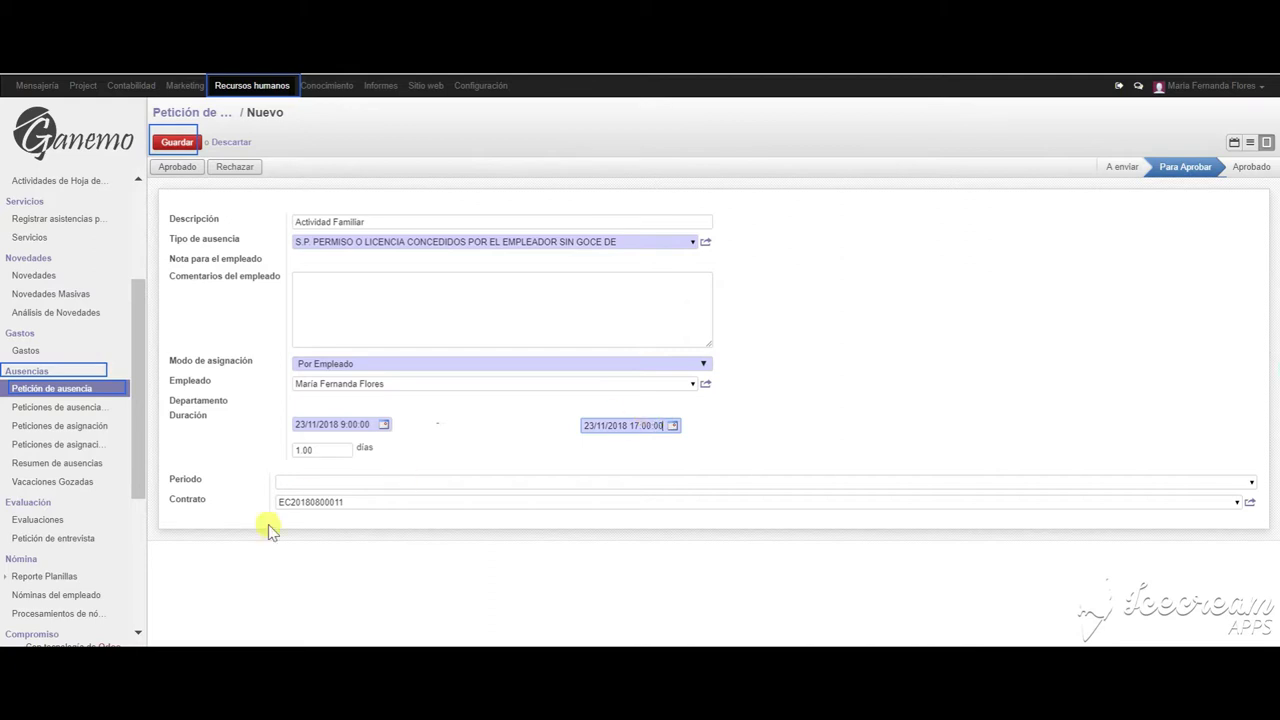
Set the request's period to the existing 11/2018 entry and save the absence request.
click(302, 482)
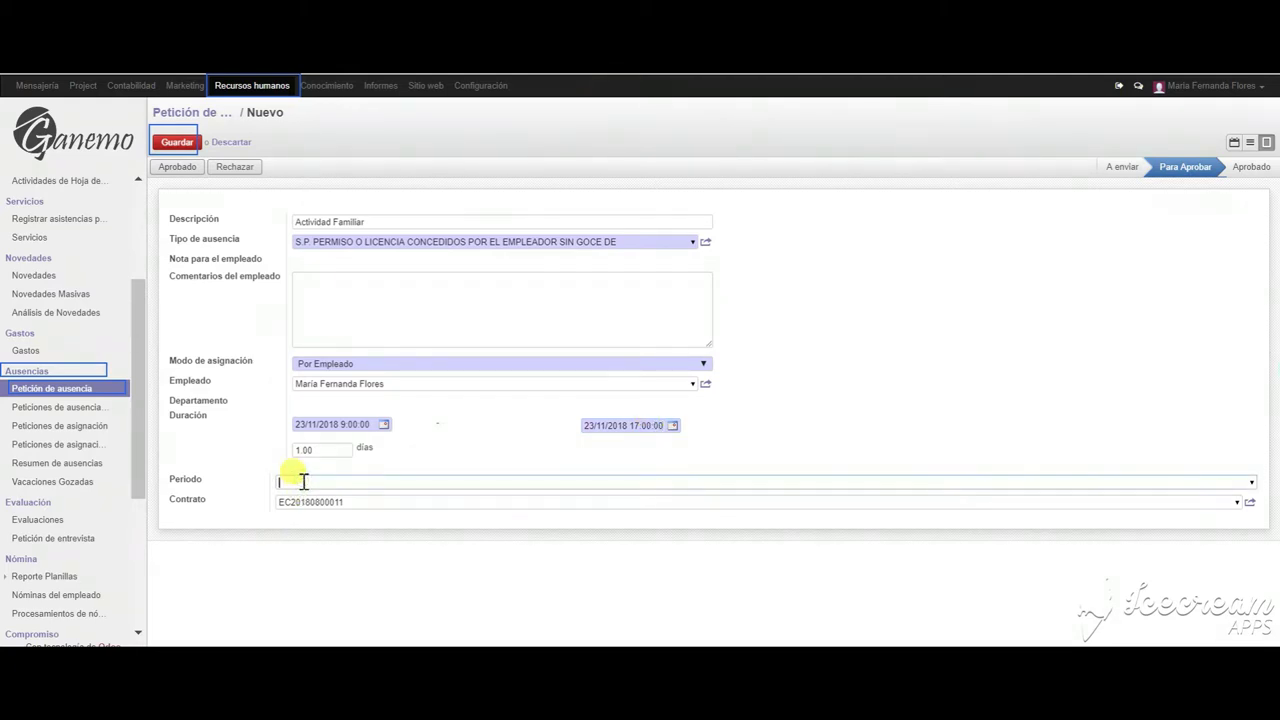
text(118)
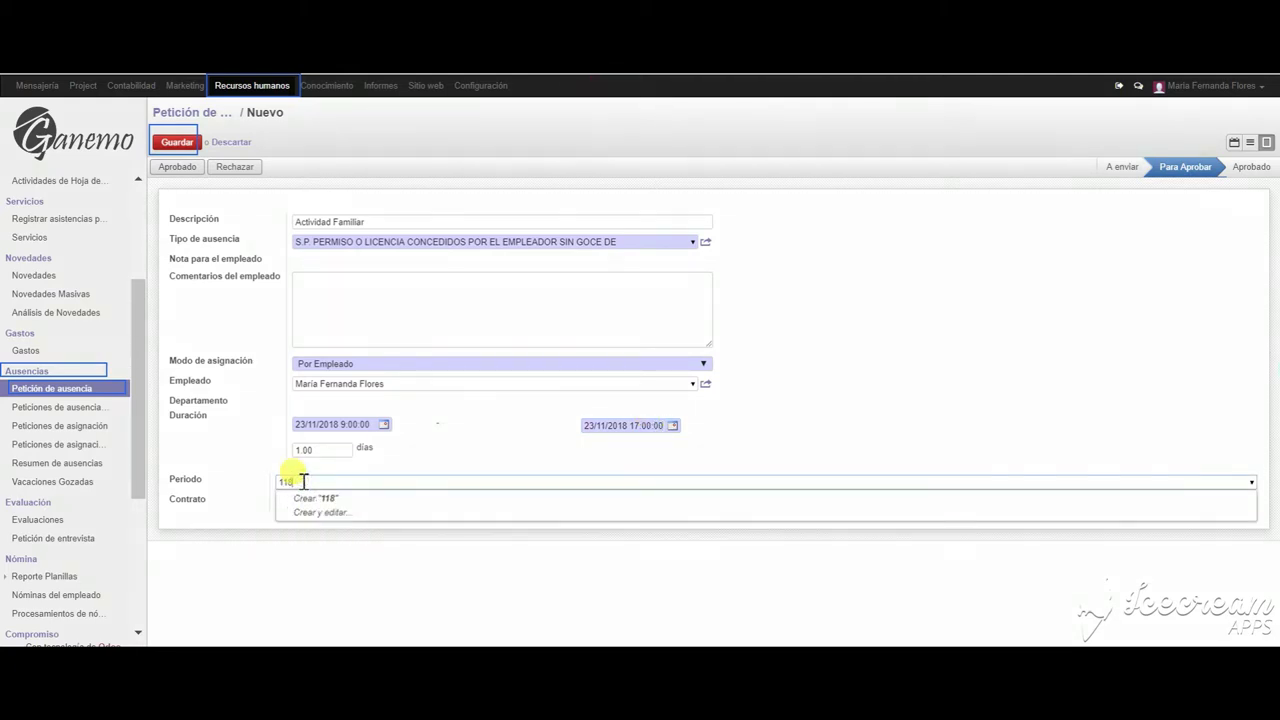
key(BackSpace)
text(/20)
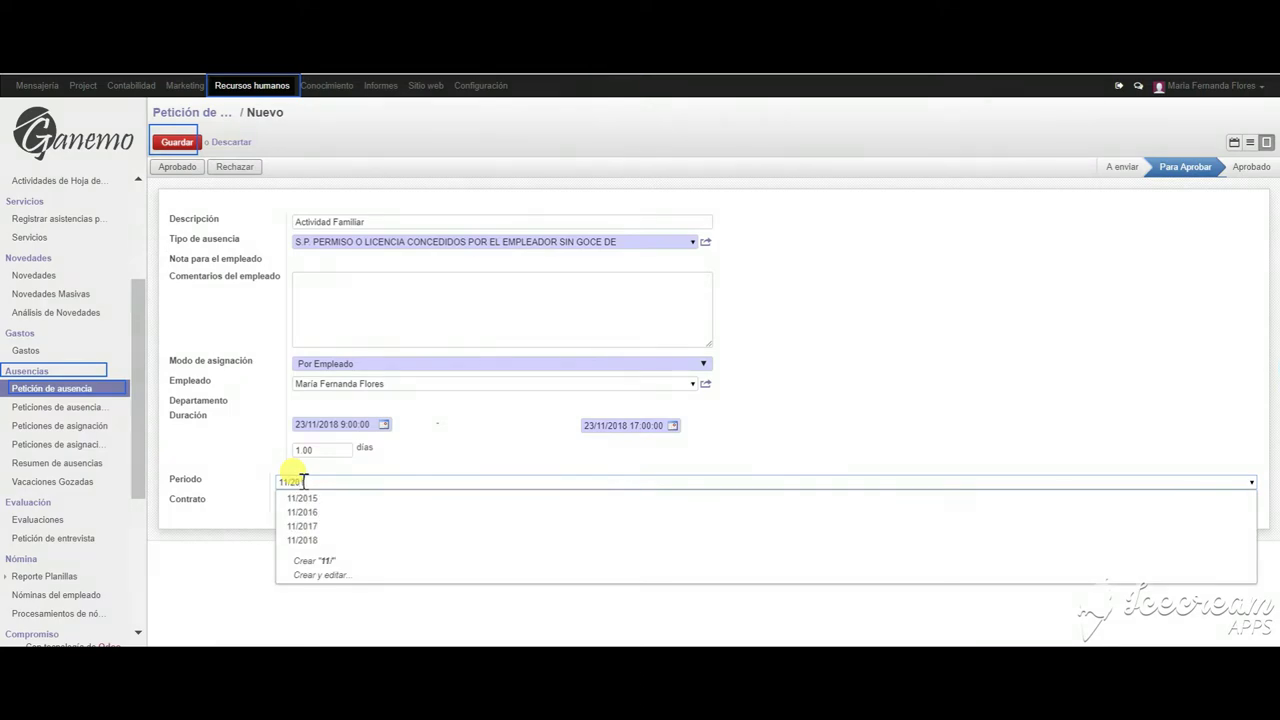
text(18)
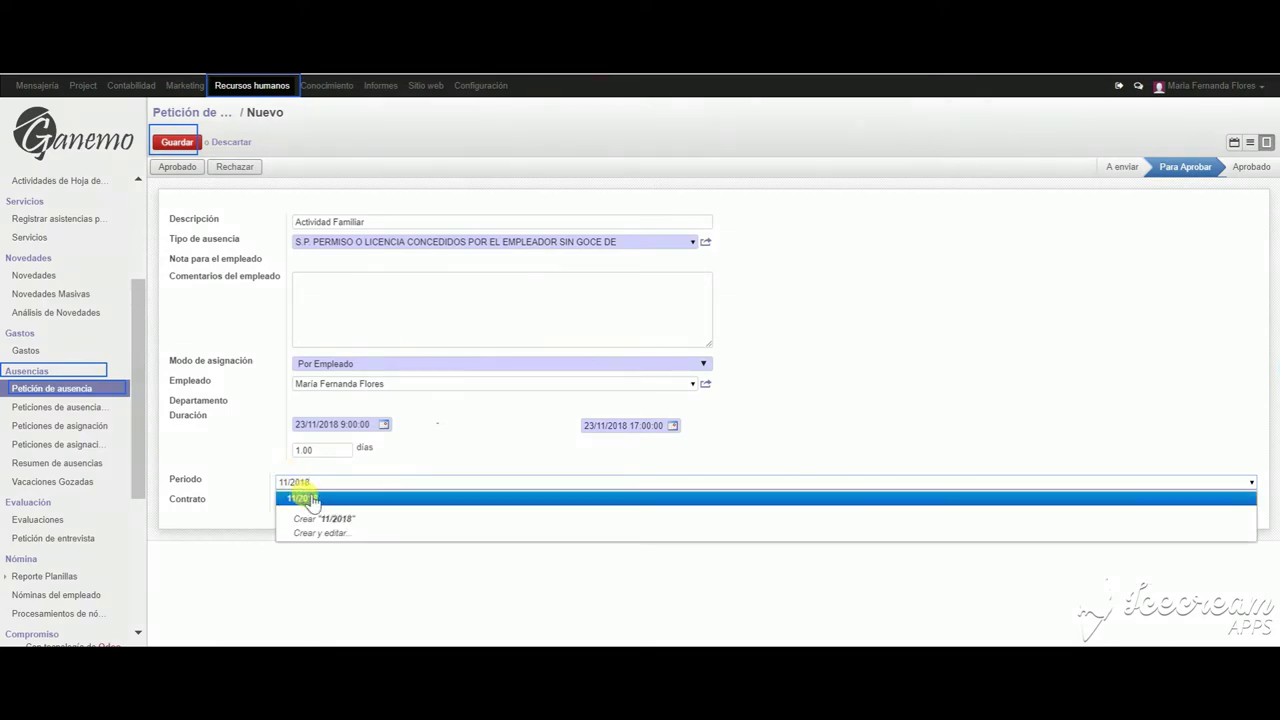
click(312, 498)
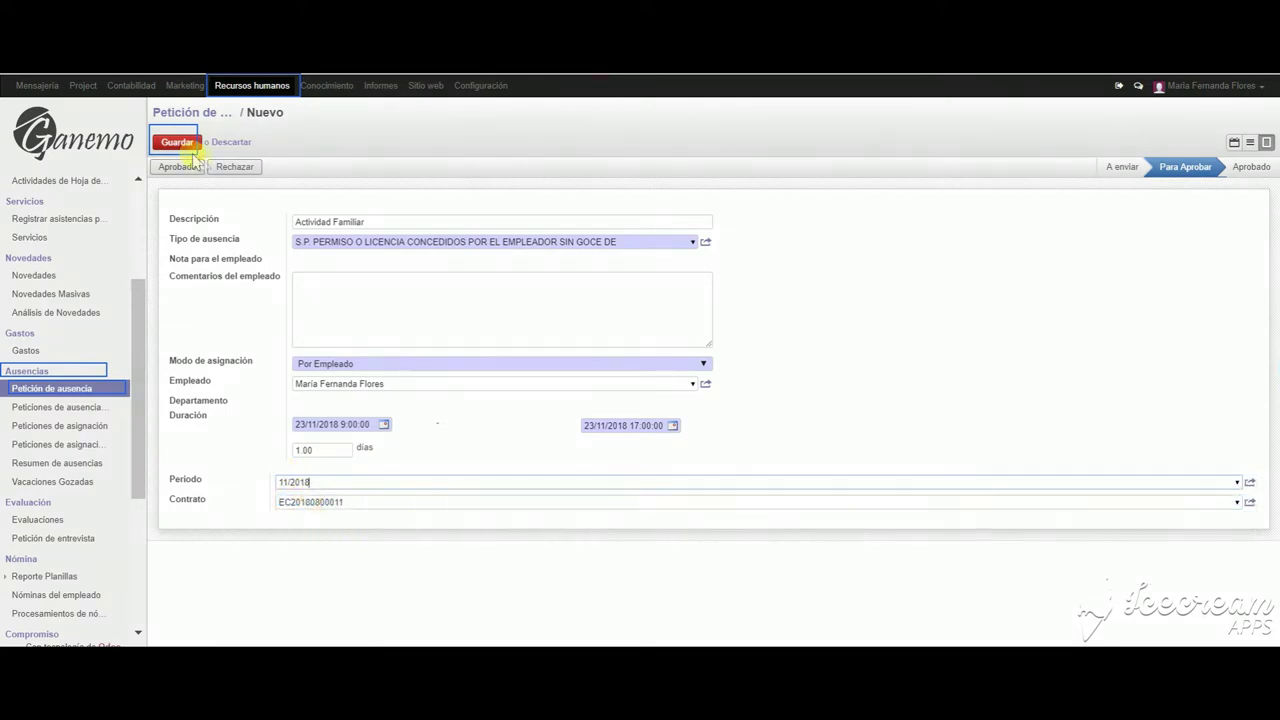
click(177, 143)
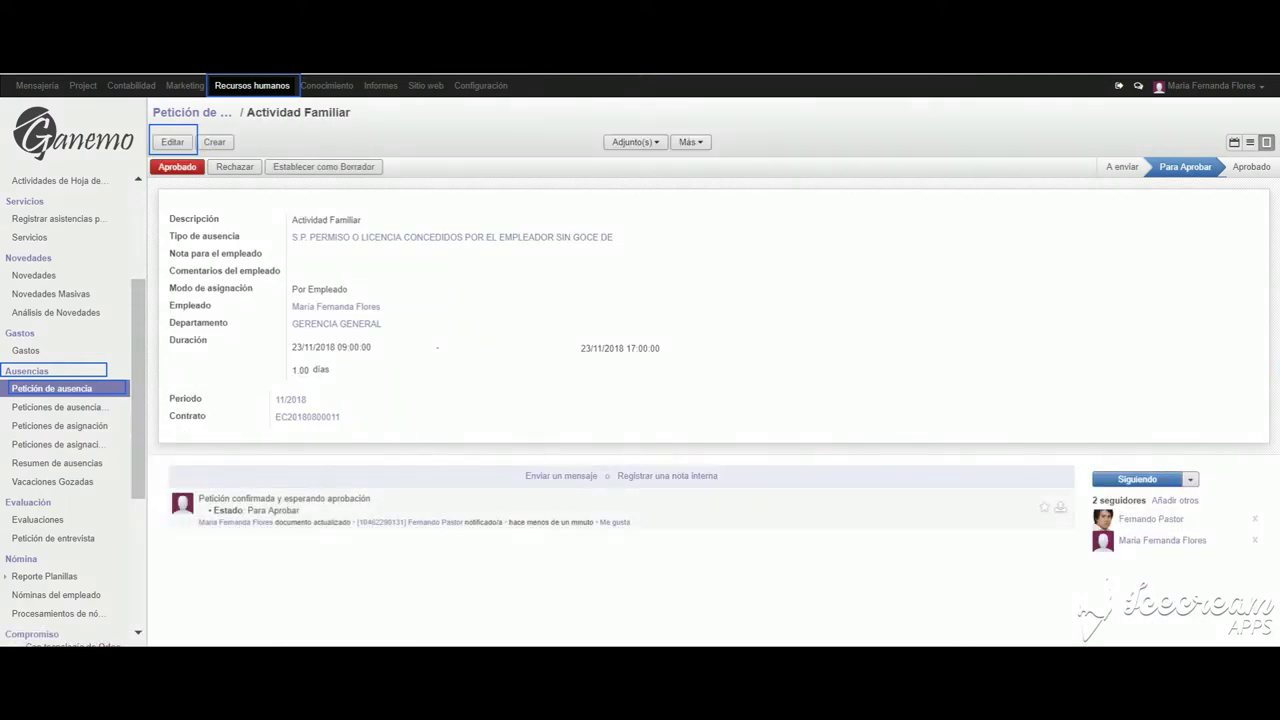
Review the saved Actividad Familiar request's editable fields and additional actions, and return to the absence request list.
click(190, 112)
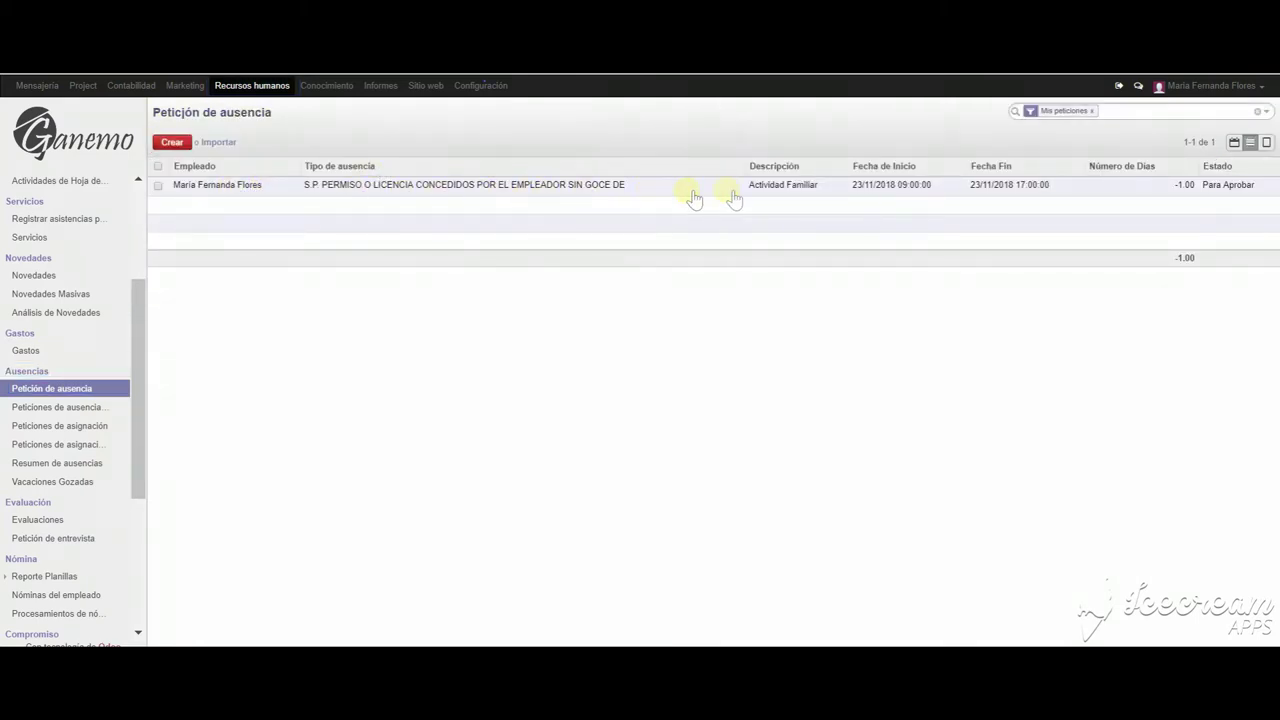
click(500, 190)
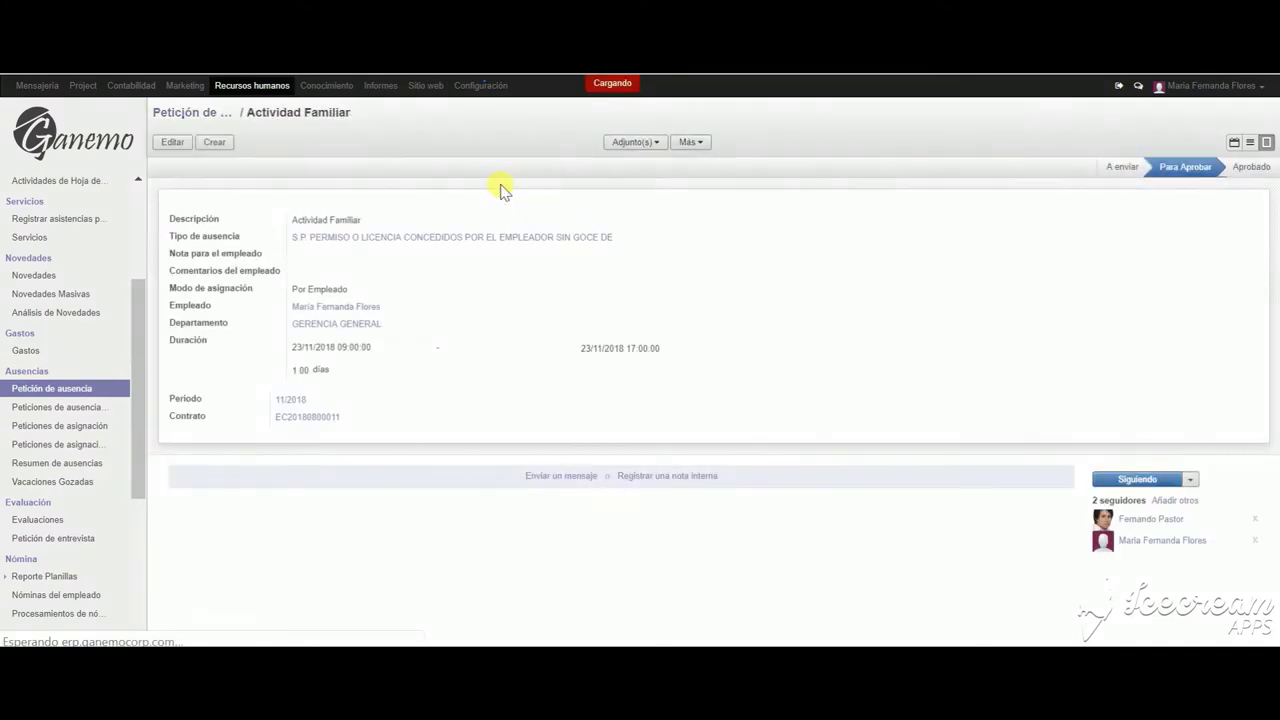
click(168, 143)
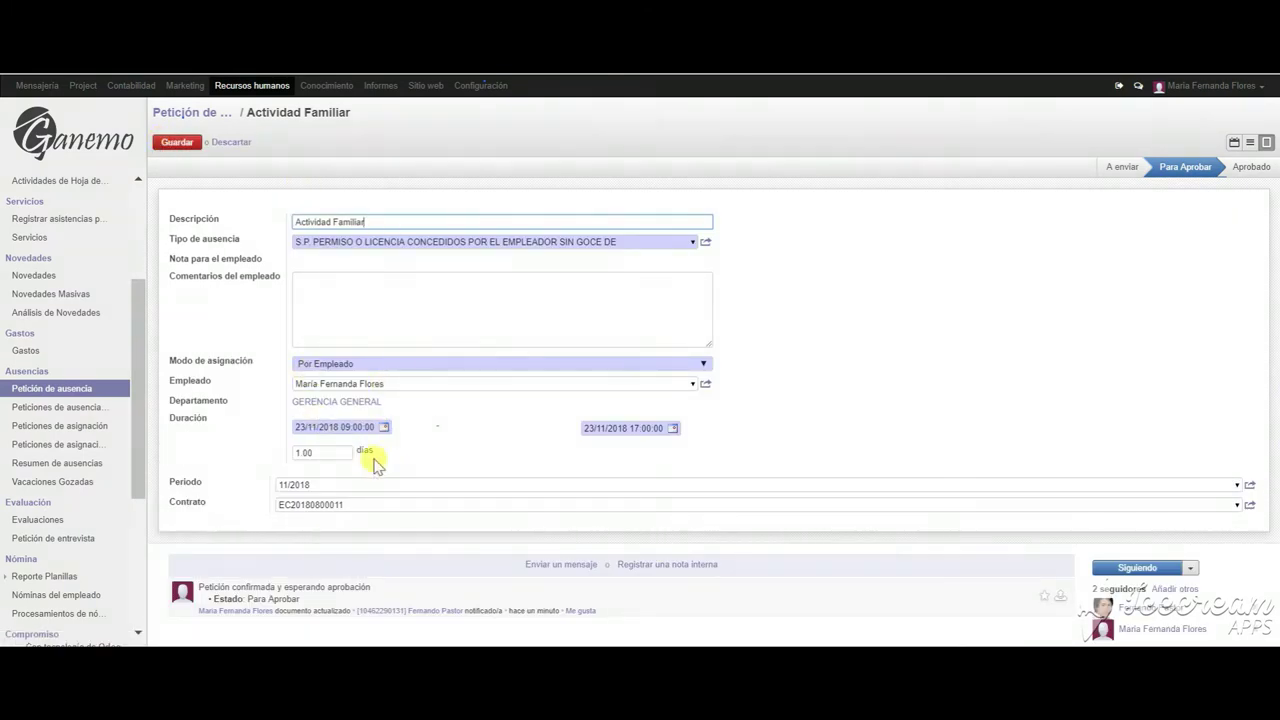
click(178, 143)
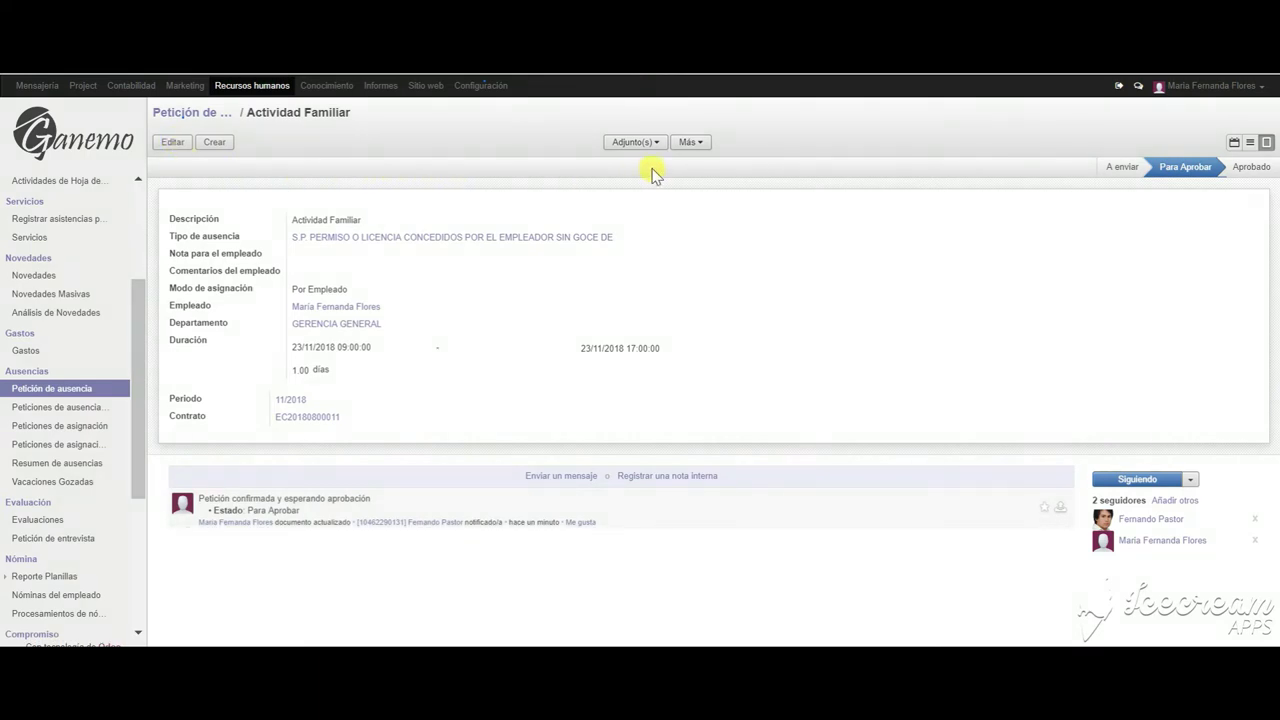
click(689, 143)
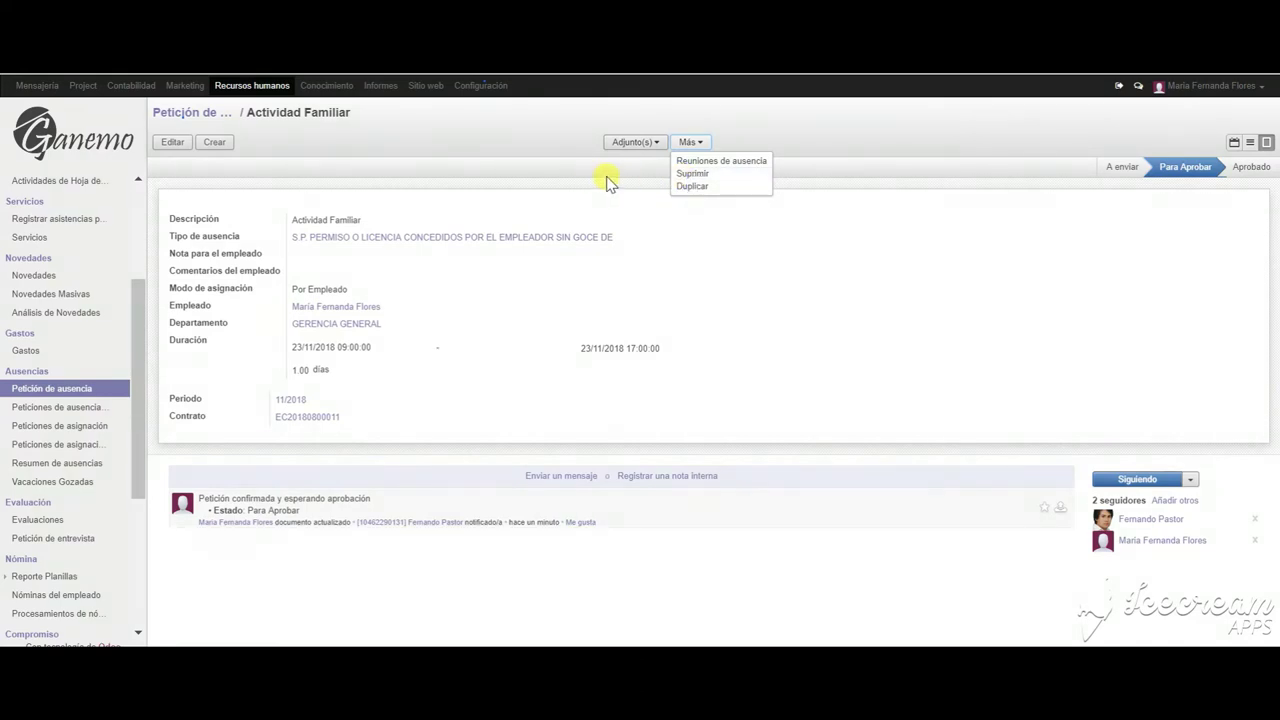
click(188, 112)
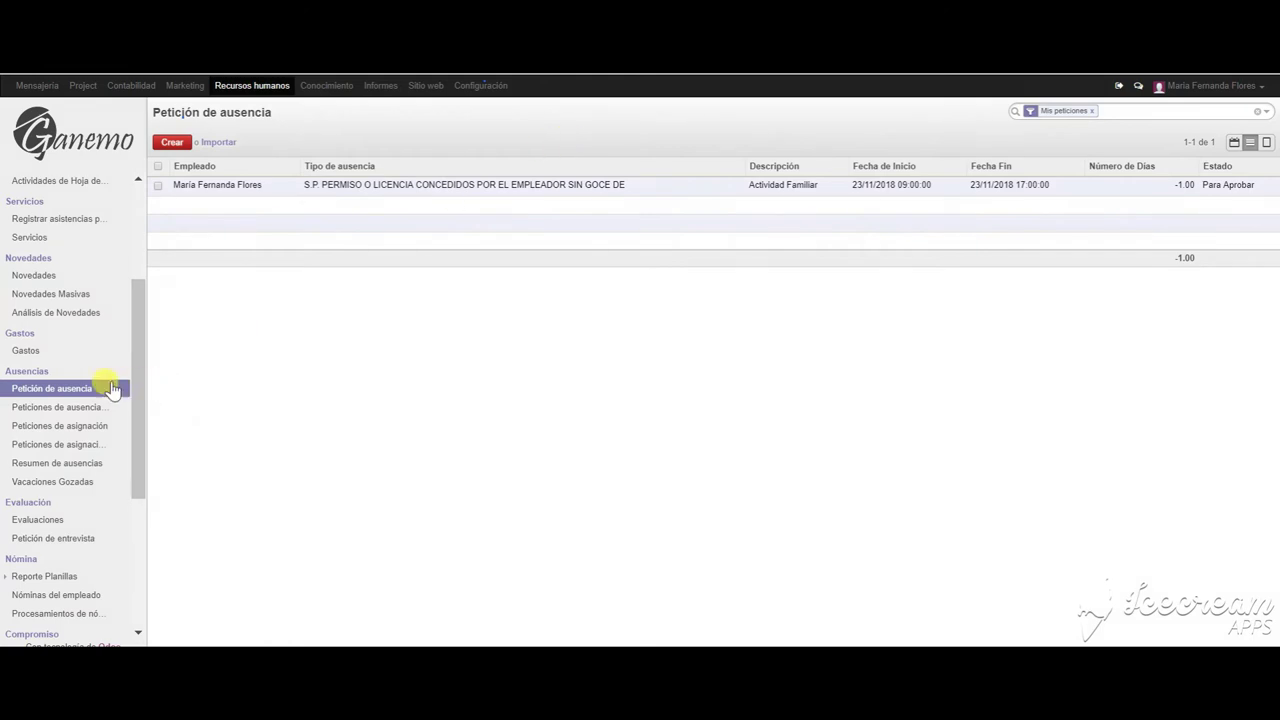
In the absence summary, expand the S.P. PERMISO O LICENCIA group and view the Actividad Familiar request.
click(77, 466)
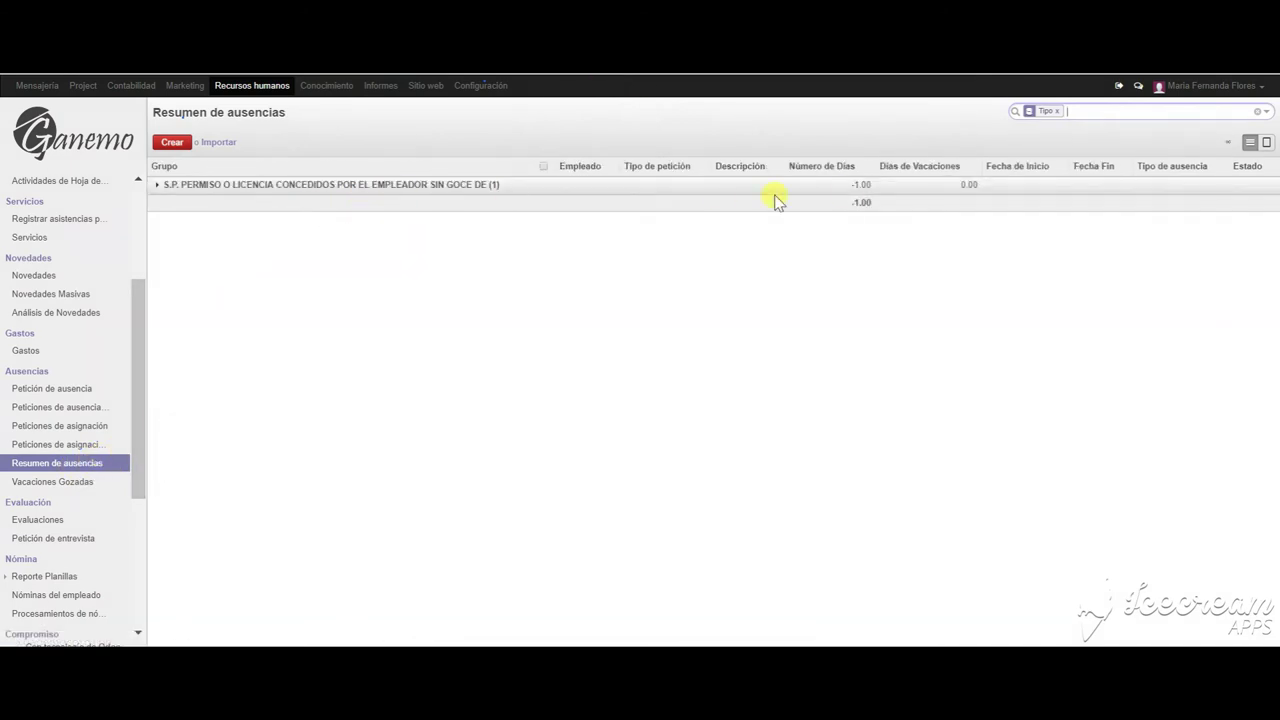
click(924, 187)
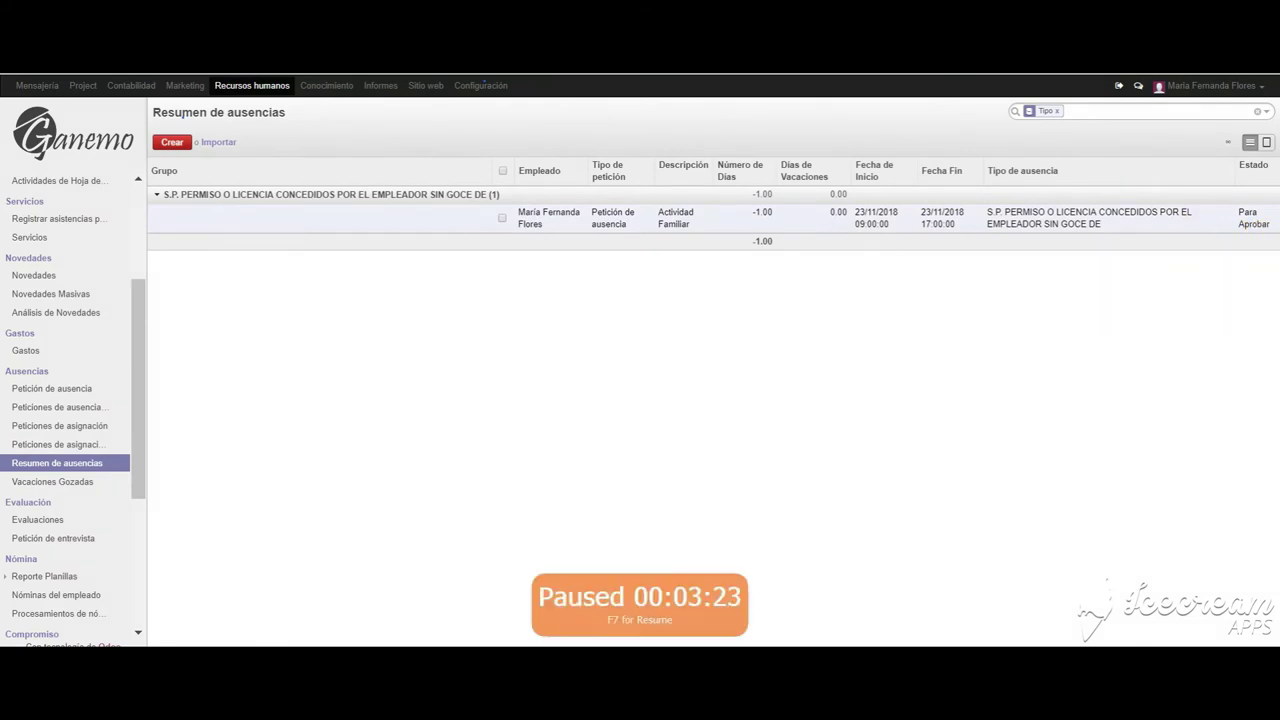
click(858, 226)
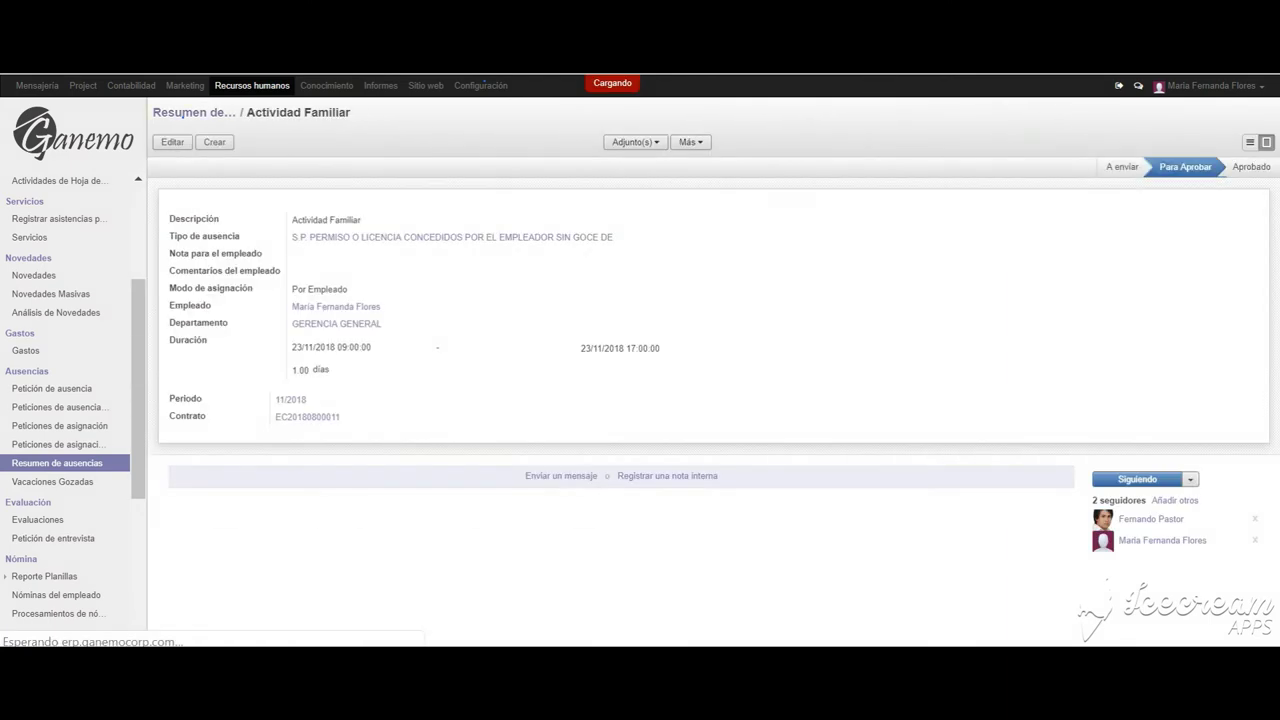
Return to the absence summary and reopen the Actividad Familiar request to check its approval status.
click(190, 112)
click(688, 190)
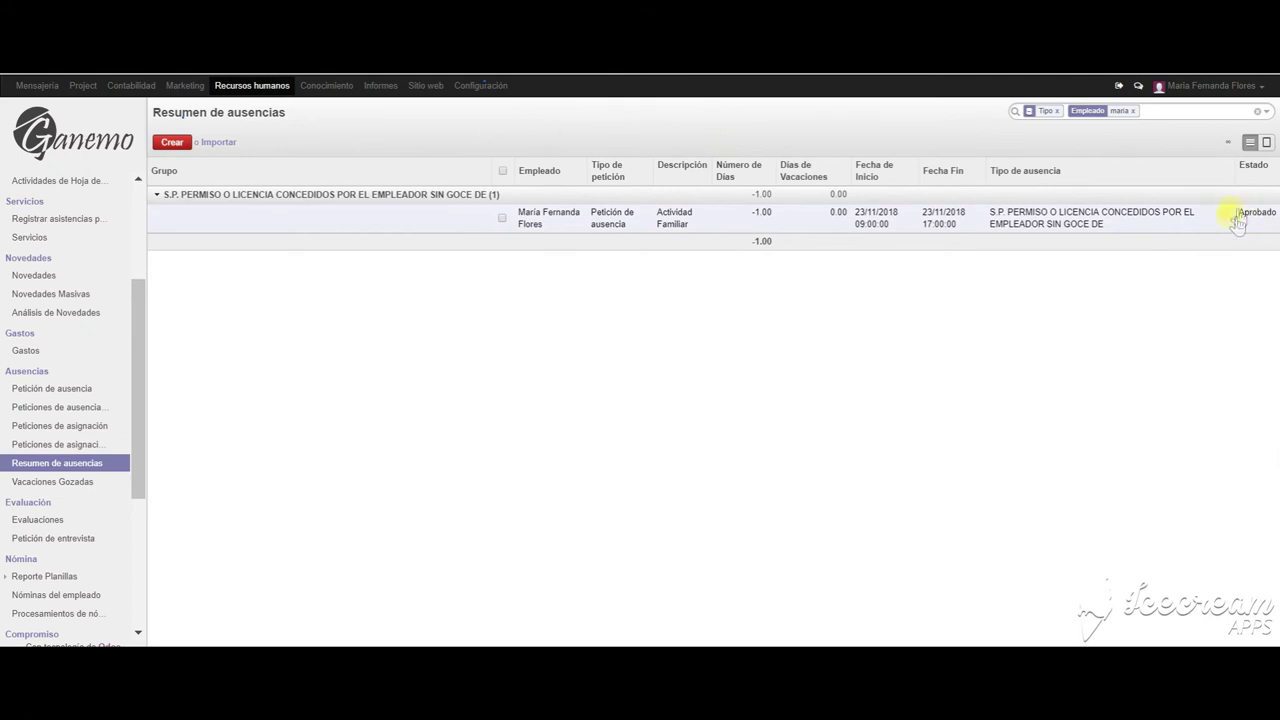
click(418, 220)
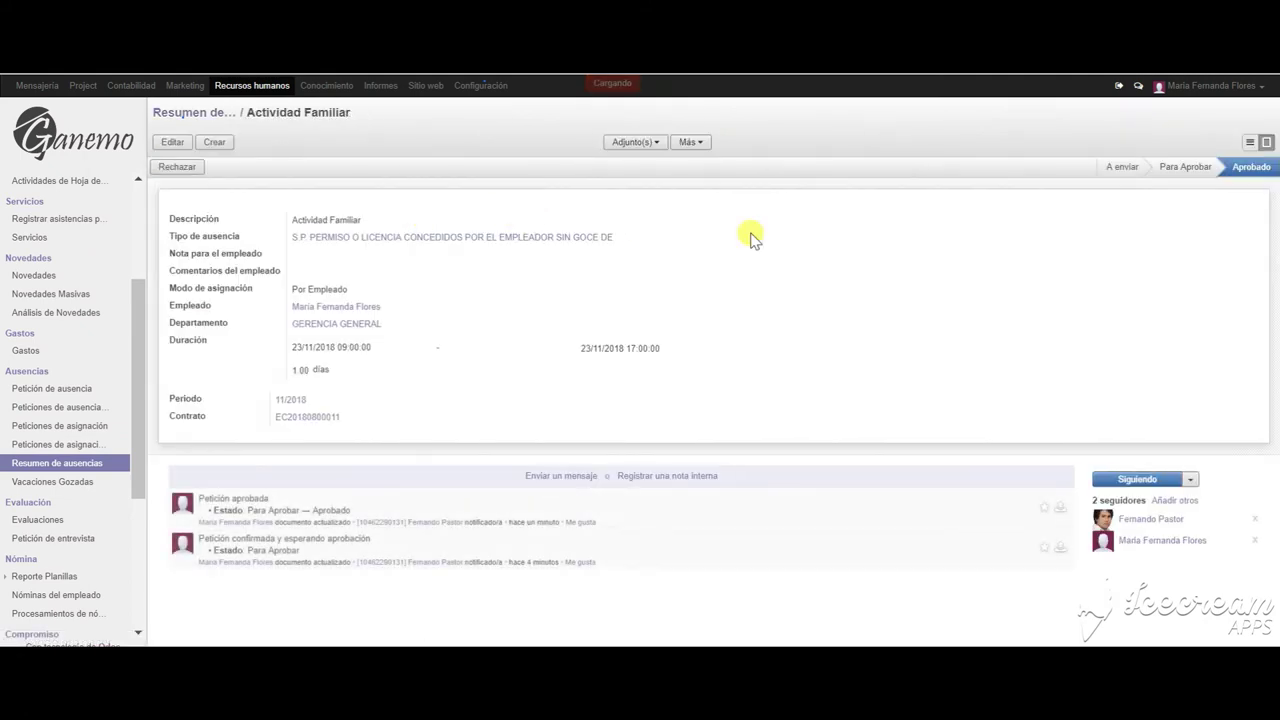